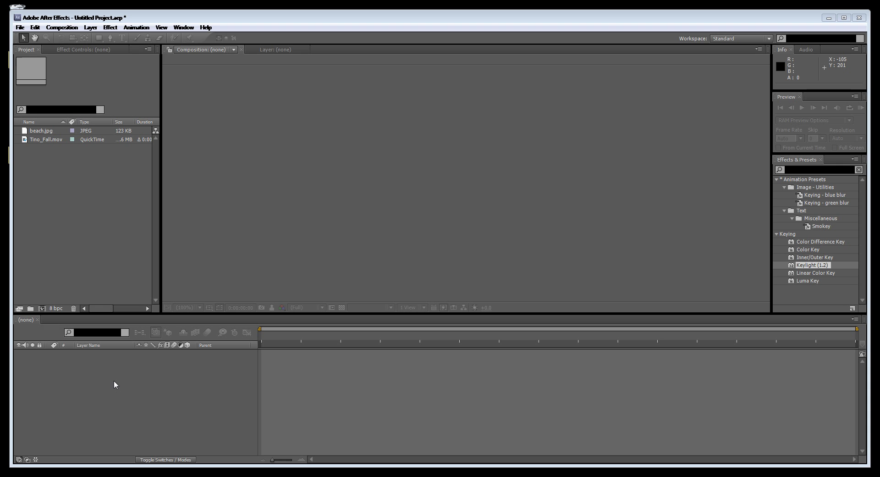
- Check the size and details of beach.jpg, then of the 1280 x 720 Tino_Fall.mov clip
{"action": "left_click", "coordinate": [45, 132]}
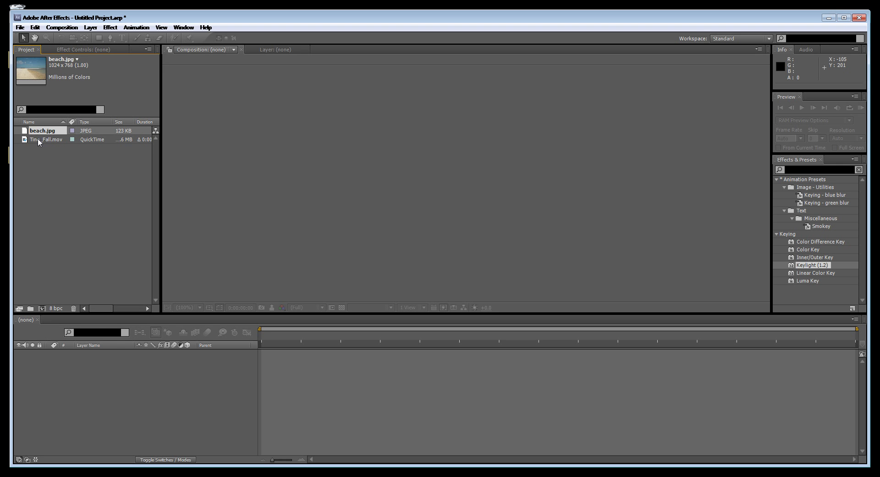
{"action": "left_click", "coordinate": [39, 140]}
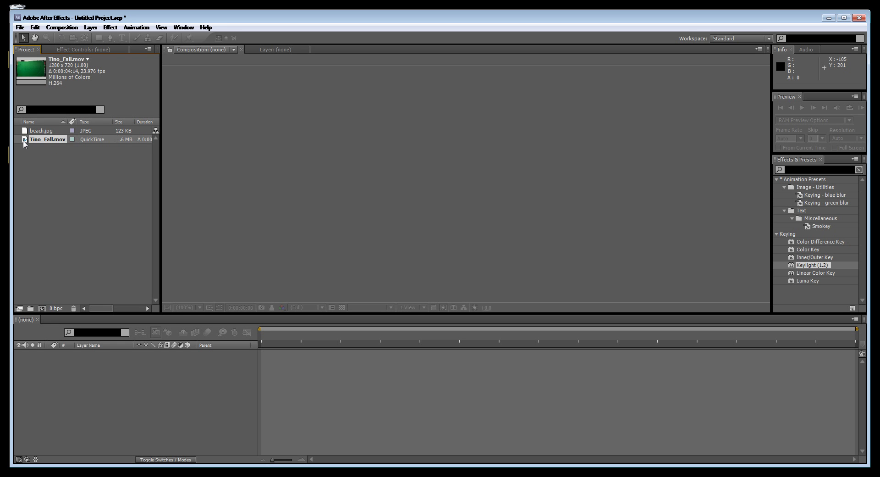
- Make a 1280 x 720, 23.976 fps Tino_Fall comp, preview the fall, then return to frame 0
{"action": "left_click_drag", "start_coordinate": [25, 144], "coordinate": [342, 269]}
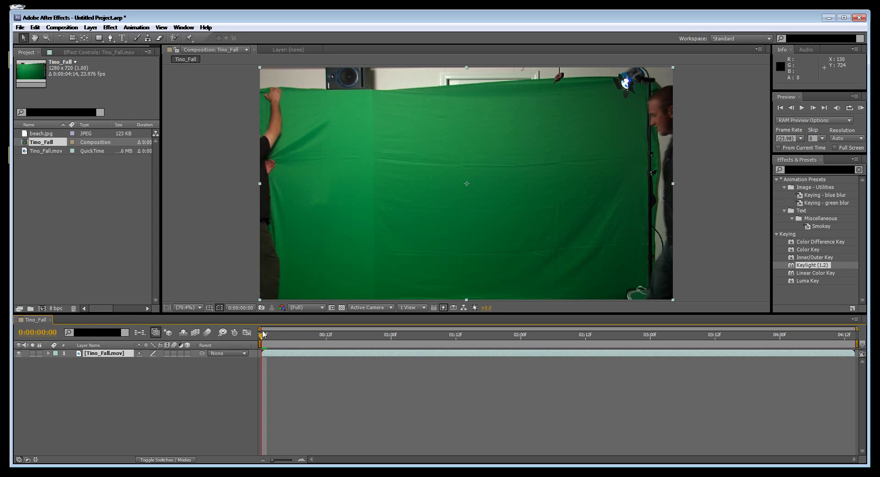
{"action": "mouse_move", "coordinate": [264, 334]}
{"action": "left_mouse_down"}
{"action": "mouse_move", "coordinate": [682, 334]}
{"action": "mouse_move", "coordinate": [262, 334]}
{"action": "mouse_move", "coordinate": [776, 357]}
{"action": "mouse_move", "coordinate": [264, 335]}
{"action": "left_mouse_up"}
{"action": "left_click_drag", "start_coordinate": [720, 334], "coordinate": [720, 353]}
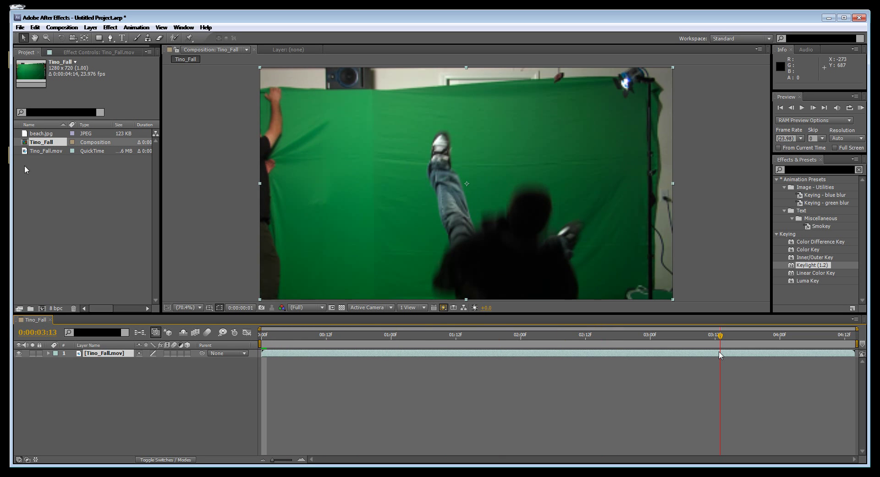
{"action": "left_click", "coordinate": [34, 151]}
{"action": "key", "text": "Home"}
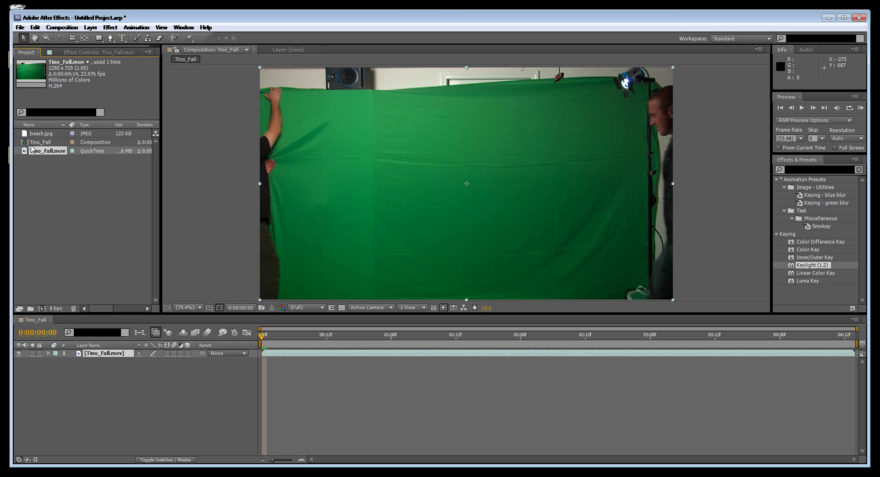
- Draw a closed Pen mask around the green backdrop on Tino_Fall.mov
{"action": "left_click", "coordinate": [114, 38]}
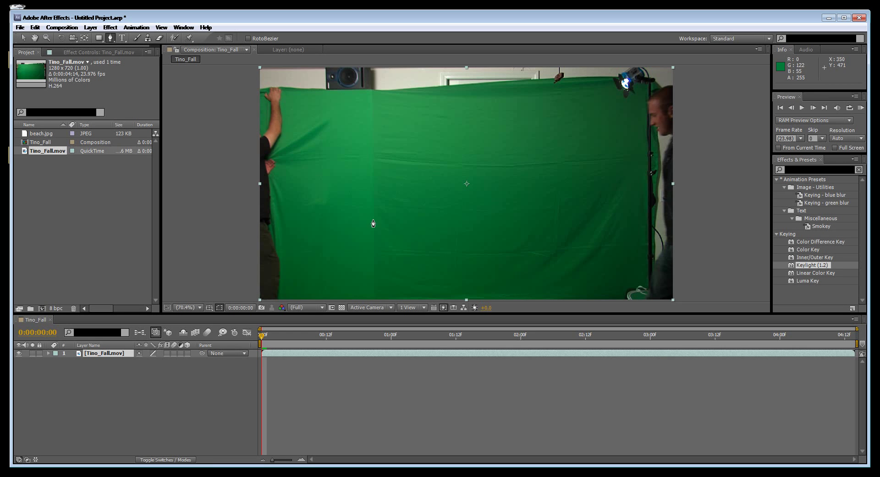
{"action": "left_click", "coordinate": [290, 99]}
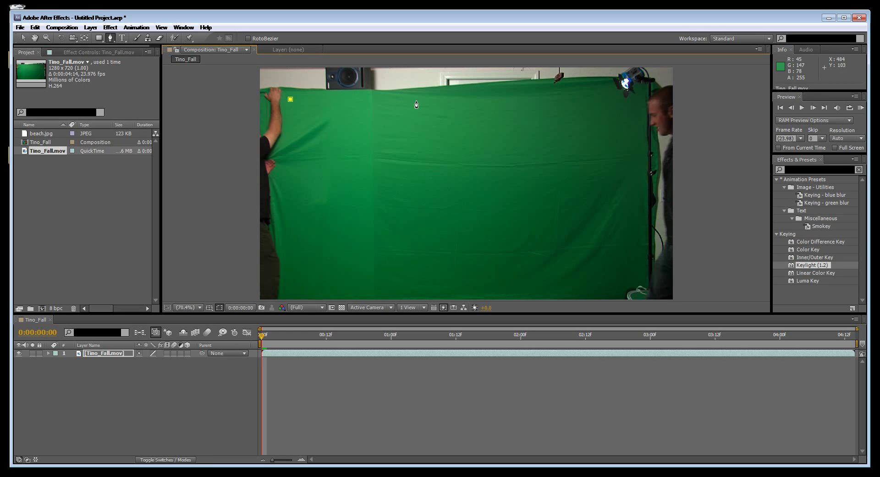
{"action": "left_click", "coordinate": [427, 99]}
{"action": "left_click", "coordinate": [566, 88]}
{"action": "left_click", "coordinate": [607, 86]}
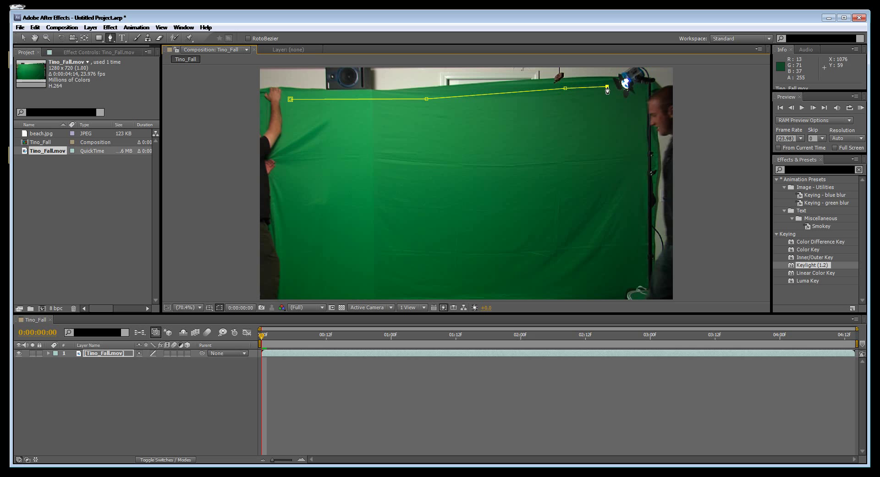
{"action": "left_click", "coordinate": [618, 103]}
{"action": "left_click", "coordinate": [636, 110]}
{"action": "left_click", "coordinate": [638, 279]}
{"action": "left_click", "coordinate": [607, 297]}
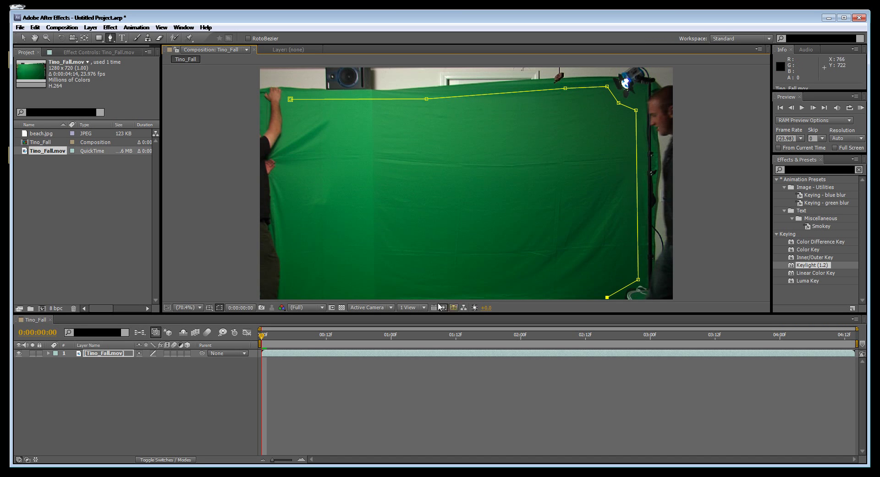
{"action": "left_click", "coordinate": [290, 292]}
{"action": "left_click", "coordinate": [290, 99]}
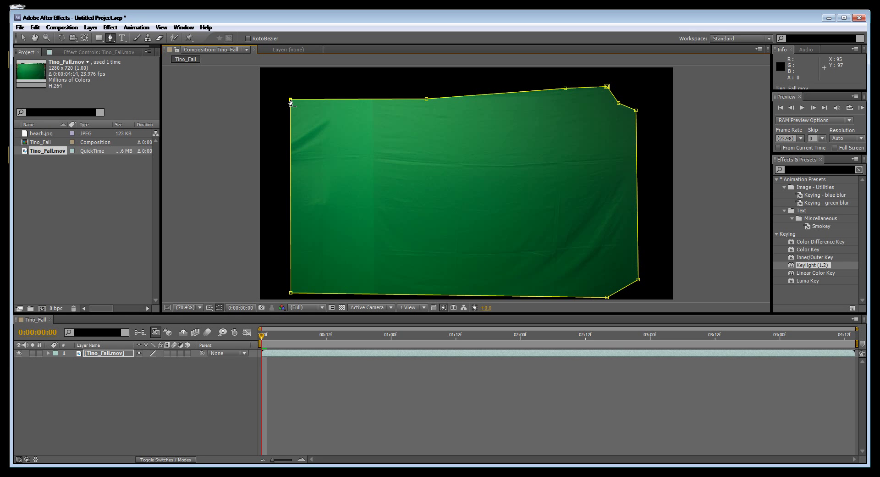
- Return to the Selection tool and open the masked clip in the Layer panel
{"action": "key", "text": "v"}
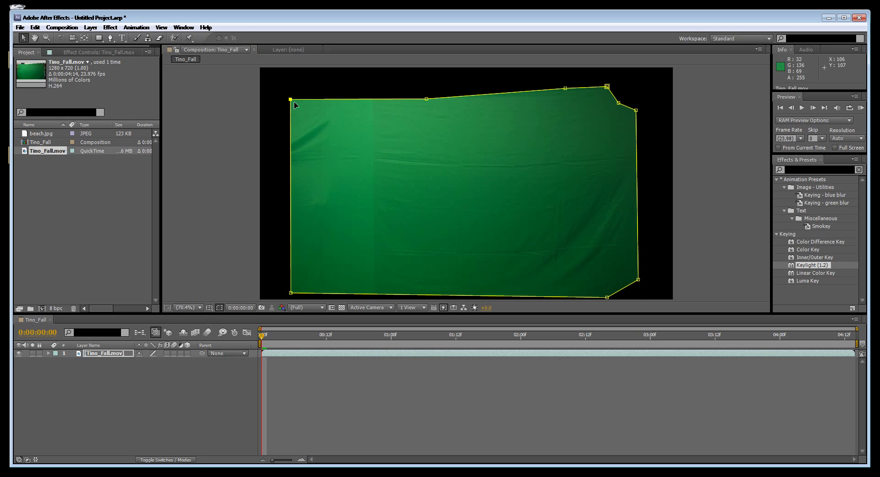
{"action": "left_click", "coordinate": [280, 87]}
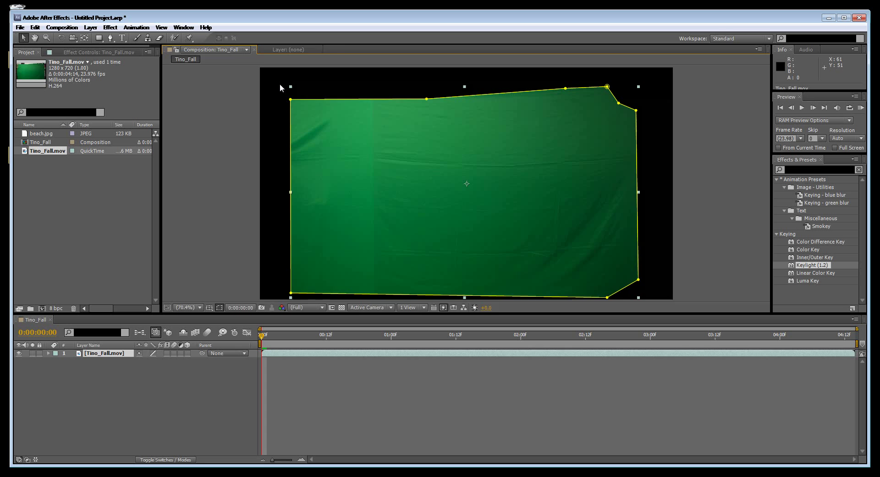
{"action": "key", "text": "g"}
{"action": "left_click", "coordinate": [23, 37]}
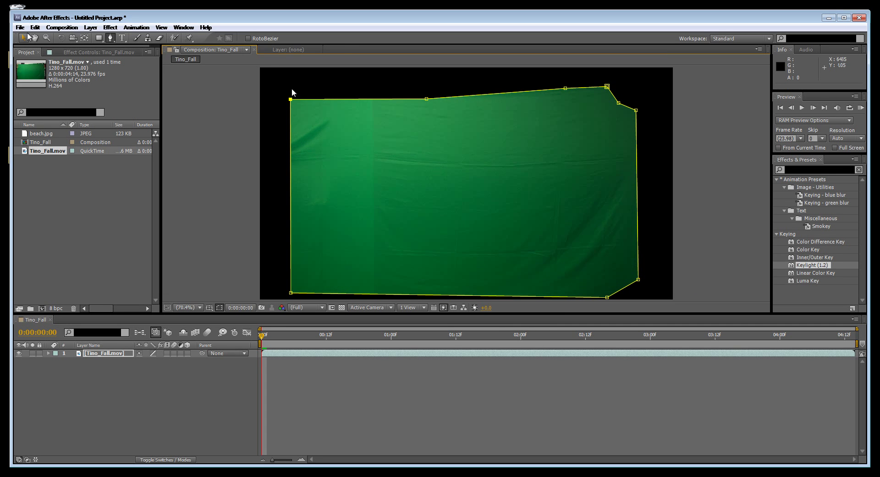
{"action": "double_click", "coordinate": [318, 99]}
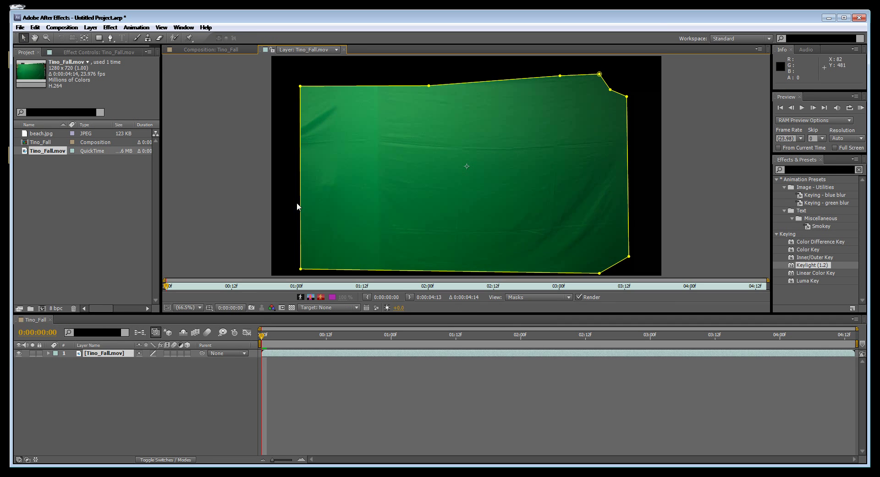
- Place beach.jpg beneath the Tino_Fall.mov layer, shift it slightly right and down, then deselect
{"action": "left_click", "coordinate": [27, 134]}
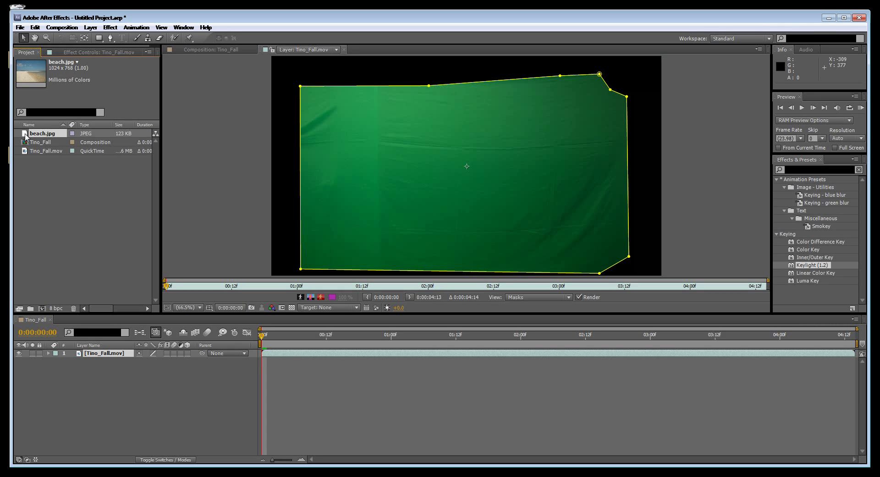
{"action": "left_click_drag", "start_coordinate": [25, 134], "coordinate": [321, 88]}
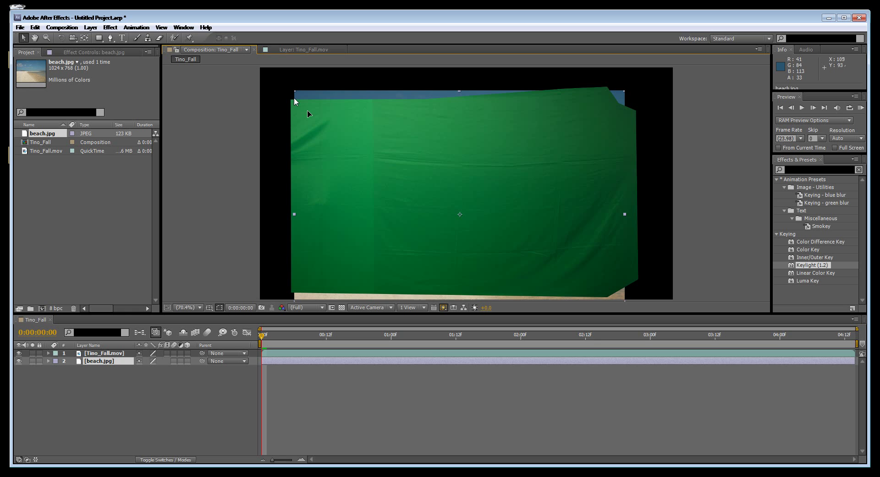
{"action": "mouse_move", "coordinate": [625, 91]}
{"action": "left_mouse_down"}
{"action": "mouse_move", "coordinate": [631, 97]}
{"action": "mouse_move", "coordinate": [621, 101]}
{"action": "left_mouse_up"}
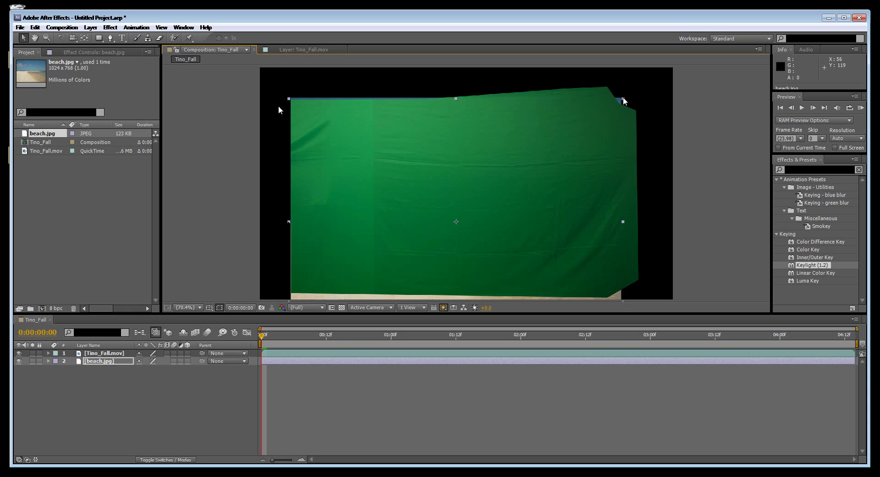
{"action": "key", "text": "ctrl+z"}
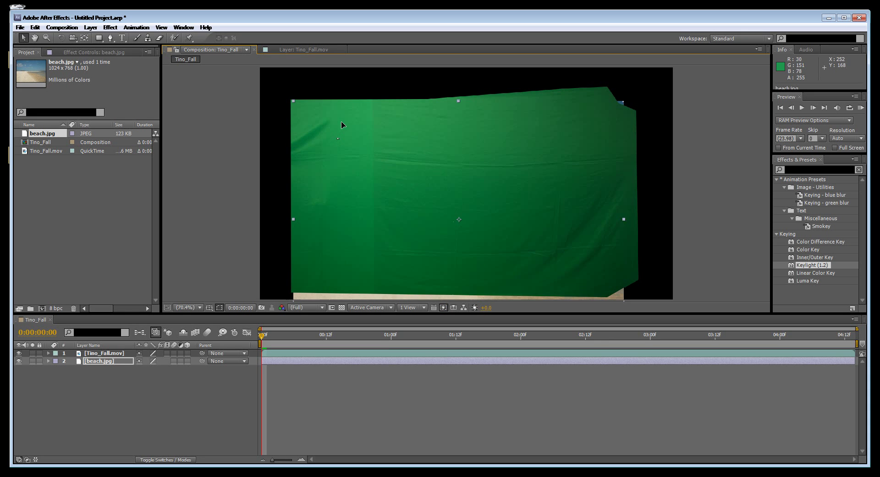
{"action": "left_click_drag", "start_coordinate": [339, 122], "coordinate": [341, 124]}
{"action": "left_click", "coordinate": [316, 88]}
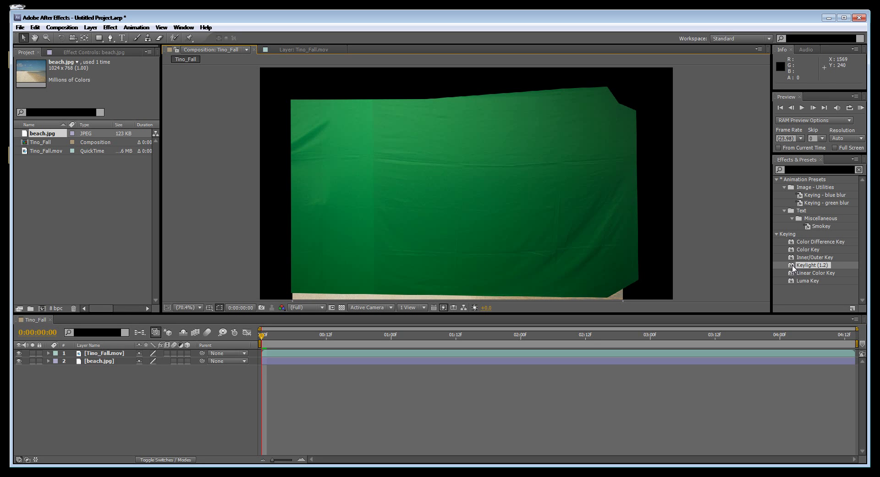
- Apply Keylight (1.2) to Tino_Fall.mov and sample the green backdrop as the Screen Colour
{"action": "left_click_drag", "start_coordinate": [792, 268], "coordinate": [530, 227]}
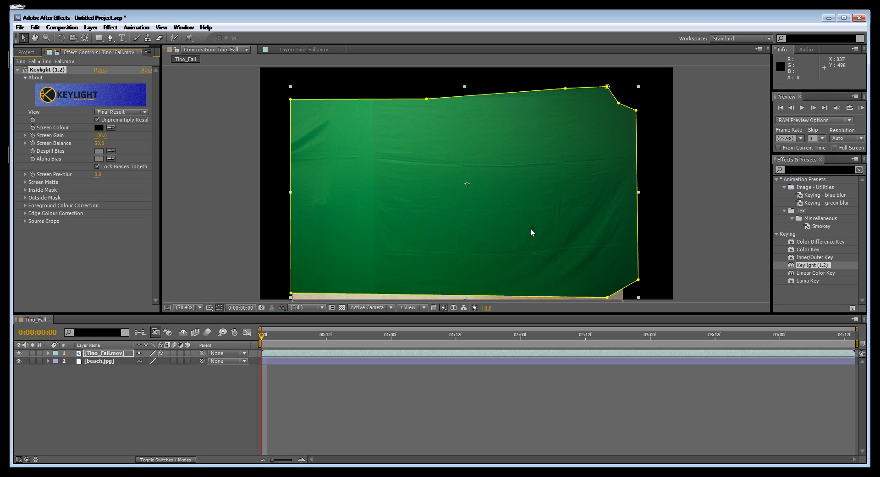
{"action": "left_click", "coordinate": [112, 127]}
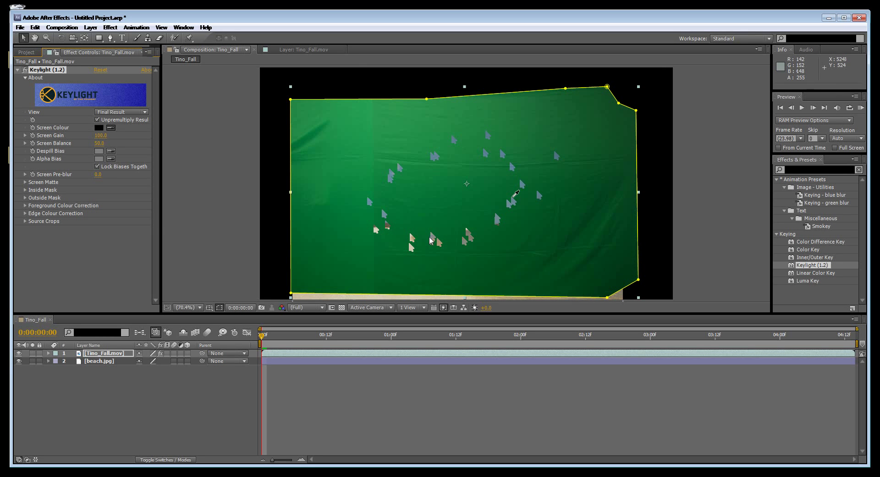
{"action": "left_click", "coordinate": [513, 196]}
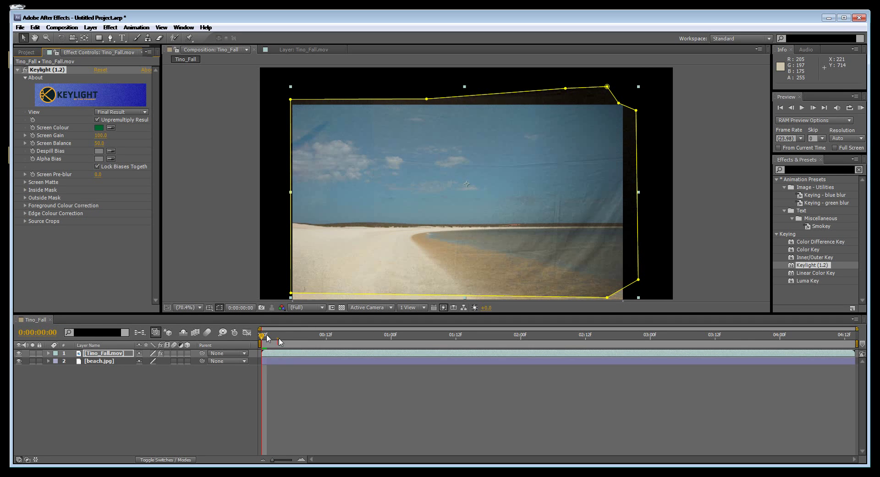
- Scrub the timeline to check the key, including frame 0:00:01:22 with the man
{"action": "mouse_move", "coordinate": [280, 342]}
{"action": "left_mouse_down"}
{"action": "mouse_move", "coordinate": [296, 341]}
{"action": "mouse_move", "coordinate": [265, 341]}
{"action": "mouse_move", "coordinate": [418, 351]}
{"action": "mouse_move", "coordinate": [268, 338]}
{"action": "left_mouse_up"}
{"action": "left_click", "coordinate": [488, 359]}
{"action": "key", "text": "Home"}
{"action": "left_click", "coordinate": [510, 361]}
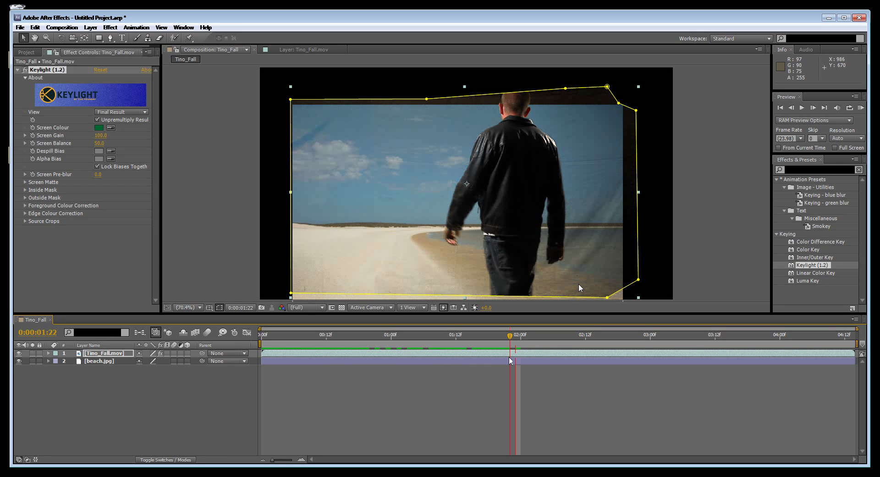
{"action": "key", "text": "Page_Down"}
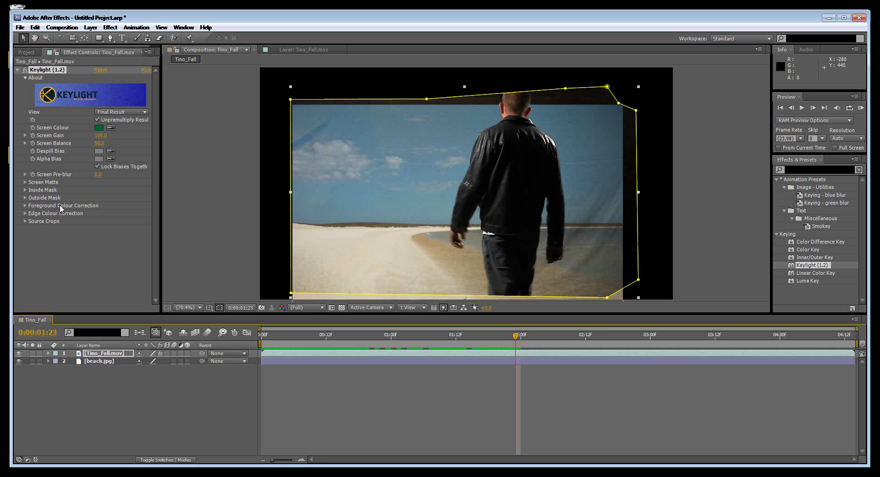
- Expand Keylight's Screen Matte and raise Clip Black to 49.0 to clear background noise
{"action": "left_click", "coordinate": [25, 183]}
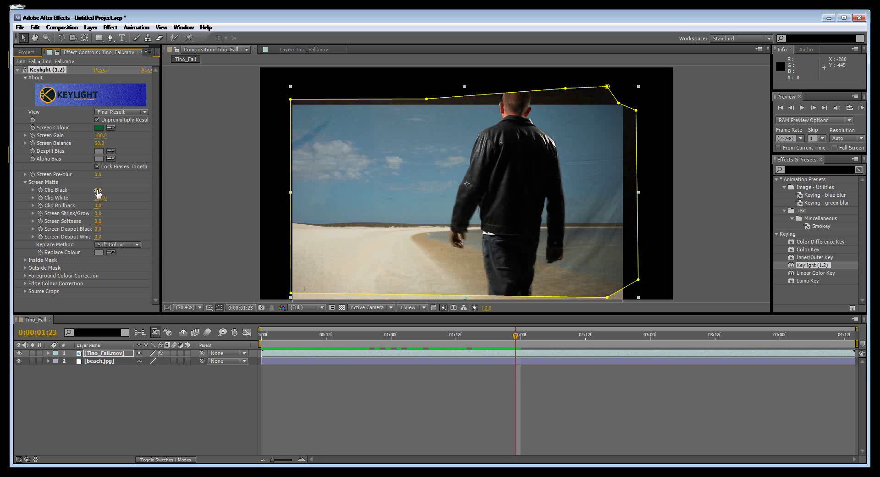
{"action": "left_click_drag", "start_coordinate": [98, 192], "coordinate": [113, 191]}
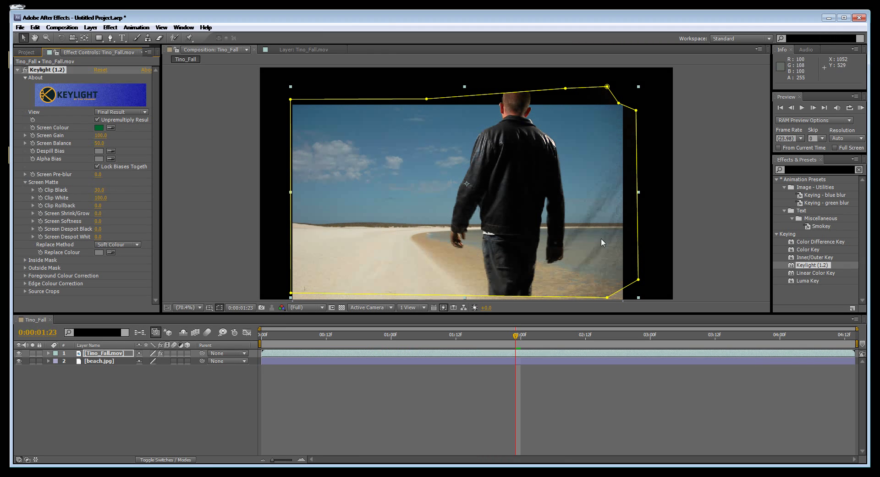
{"action": "left_click_drag", "start_coordinate": [104, 192], "coordinate": [109, 189]}
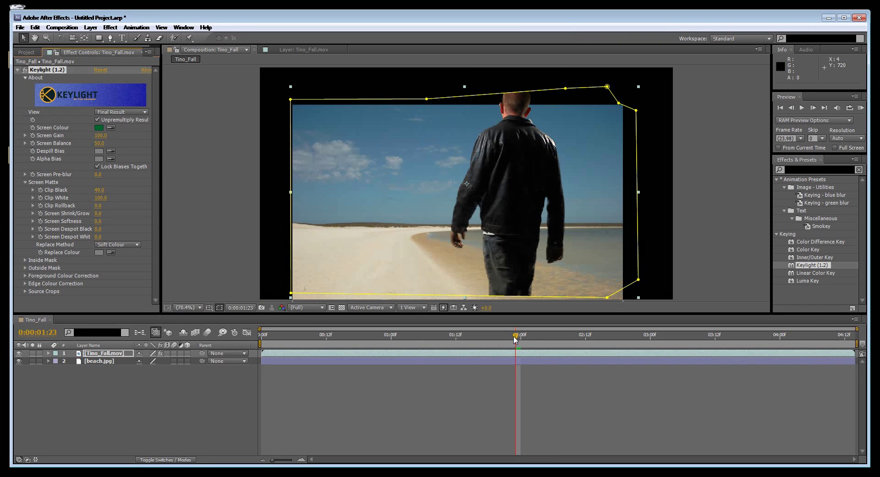
- Set Clip White to 84.0, checking the key at 0:00:03:03 and earlier frames
{"action": "left_click_drag", "start_coordinate": [517, 338], "coordinate": [699, 339]}
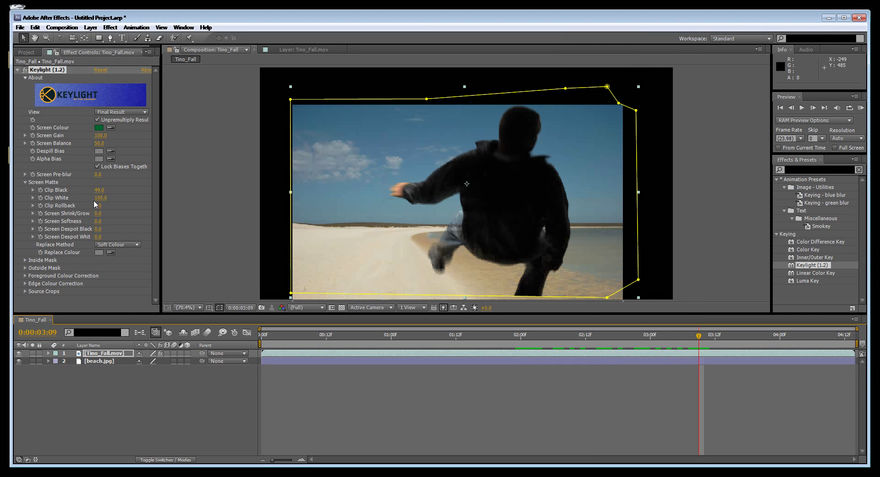
{"action": "left_click_drag", "start_coordinate": [97, 202], "coordinate": [92, 199]}
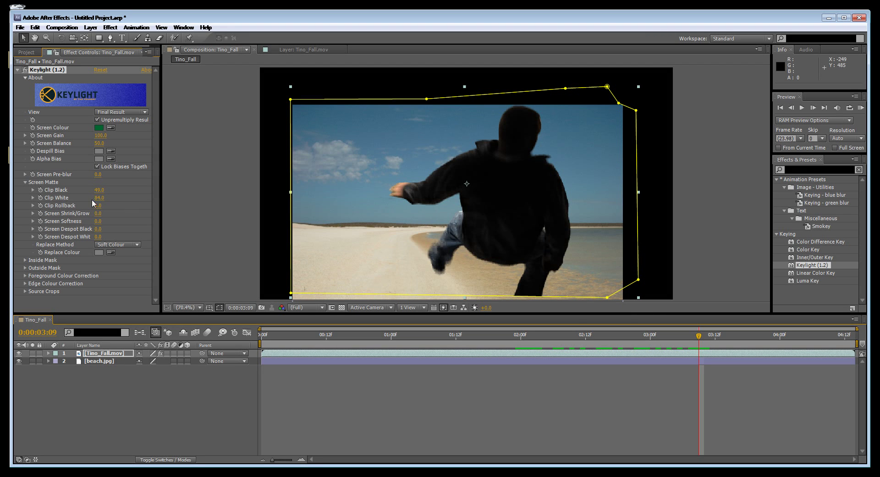
{"action": "left_click", "coordinate": [690, 340]}
{"action": "left_click_drag", "start_coordinate": [690, 340], "coordinate": [473, 327]}
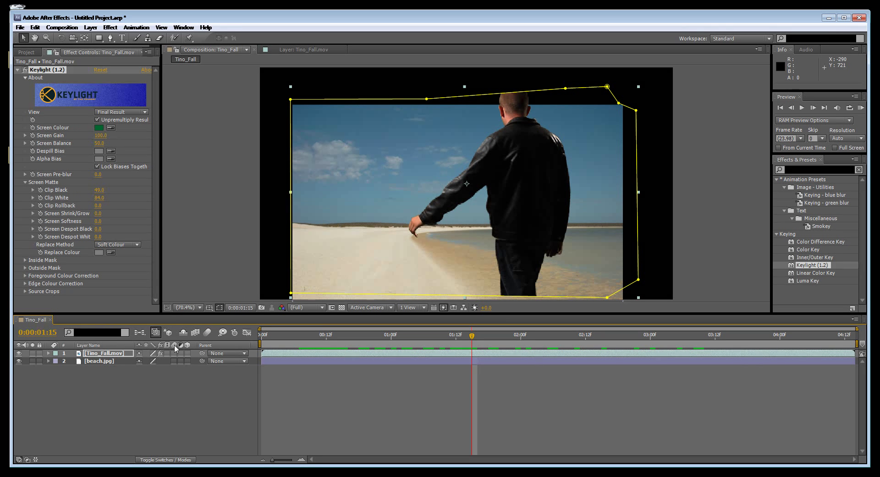
- Add the Tino_Fall composition to the Render Queue and start rendering it
{"action": "left_click", "coordinate": [109, 28]}
{"action": "mouse_move", "coordinate": [70, 28]}
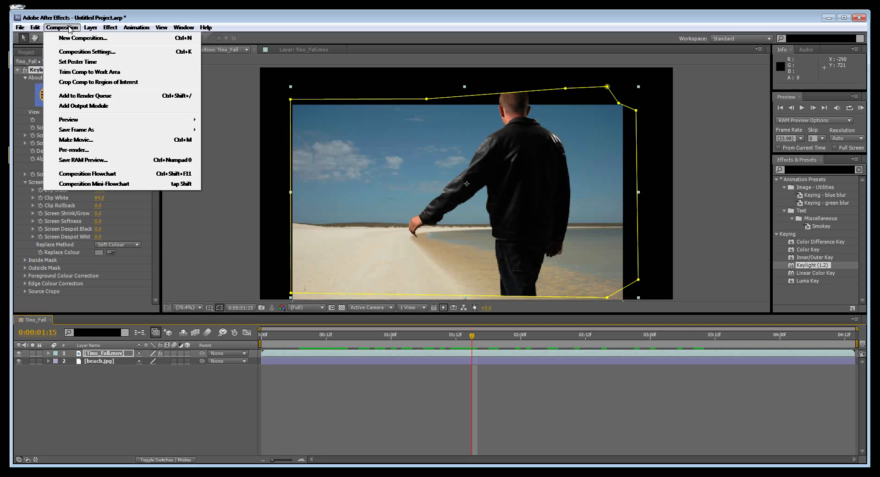
{"action": "left_click", "coordinate": [74, 96]}
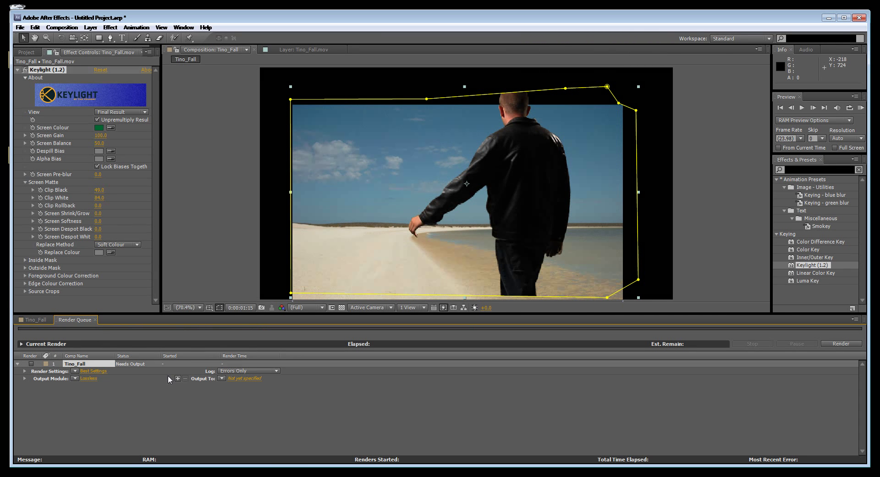
{"action": "left_click", "coordinate": [841, 343]}
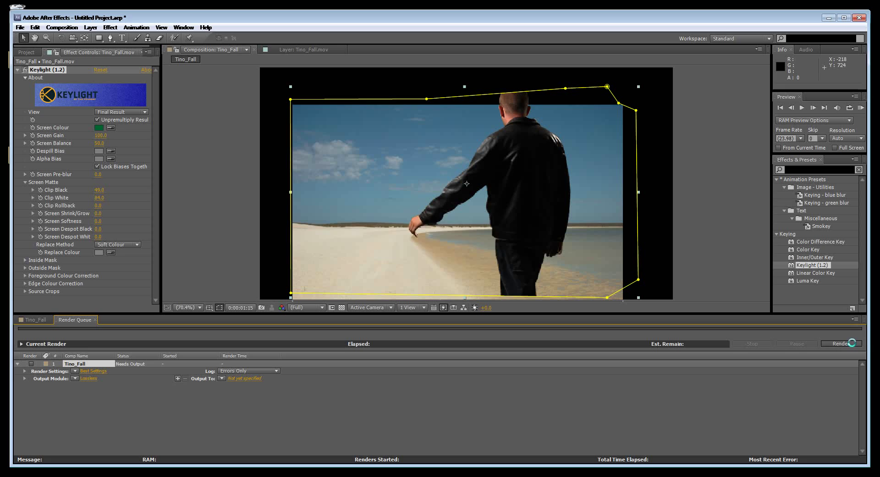